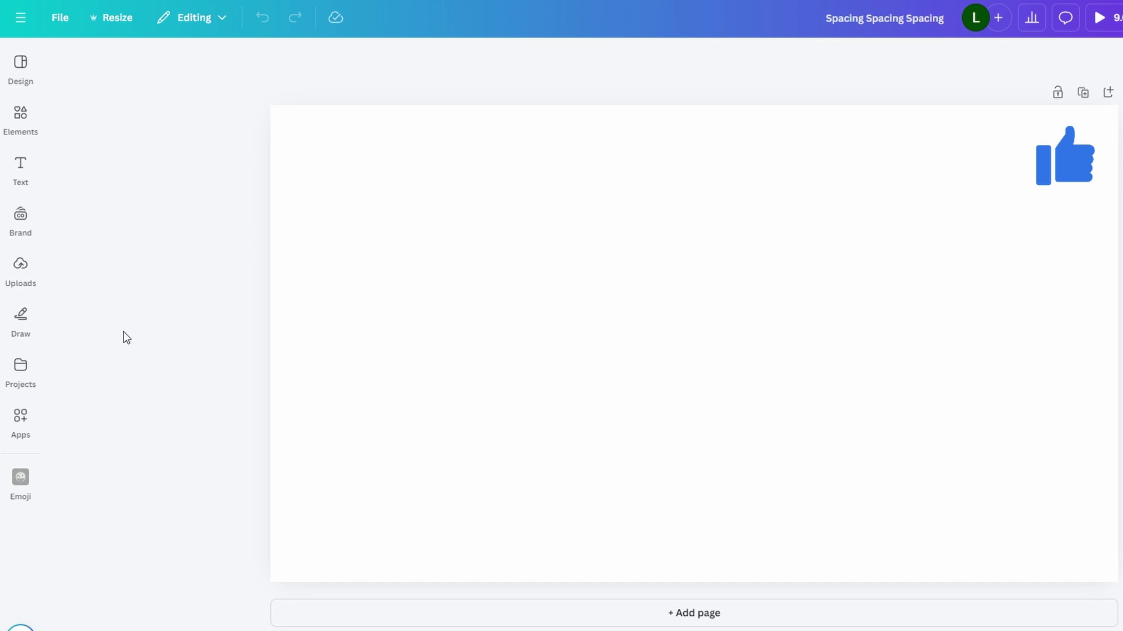
Open Canva's Draw panel from the left sidebar
click(21, 317)
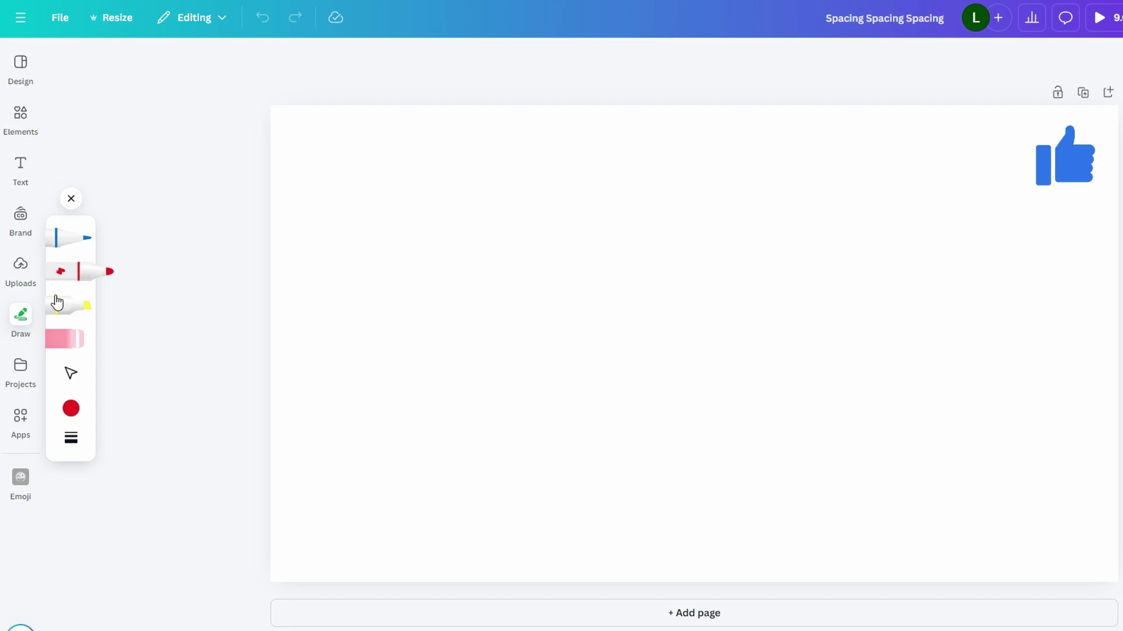
Select the Pen as the drawing tool after briefly trying the marker
click(75, 237)
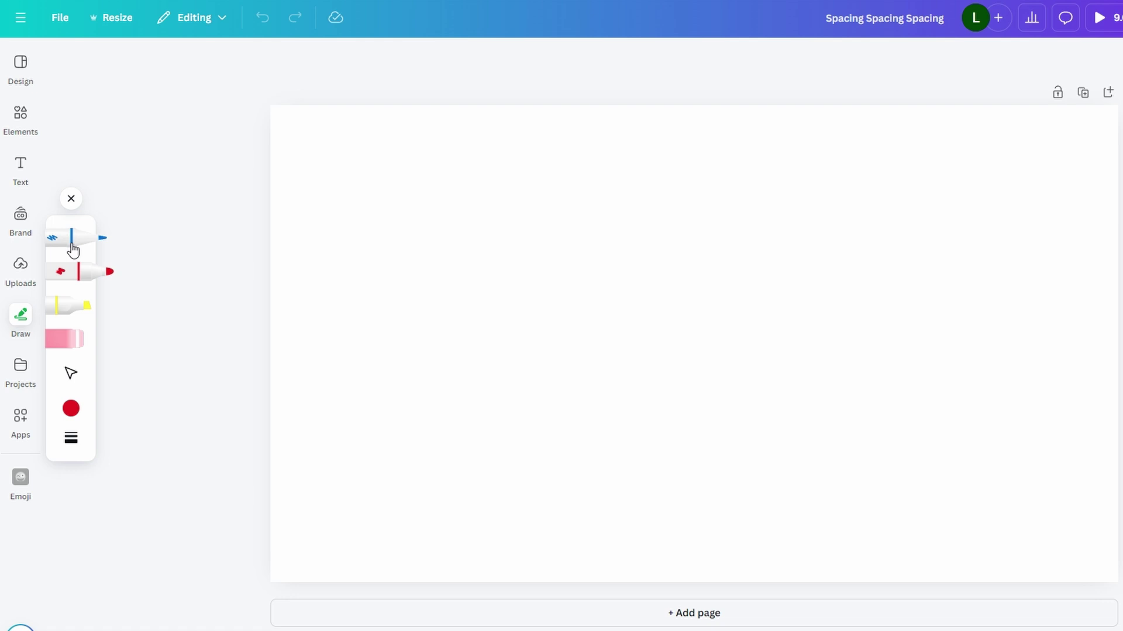
click(81, 272)
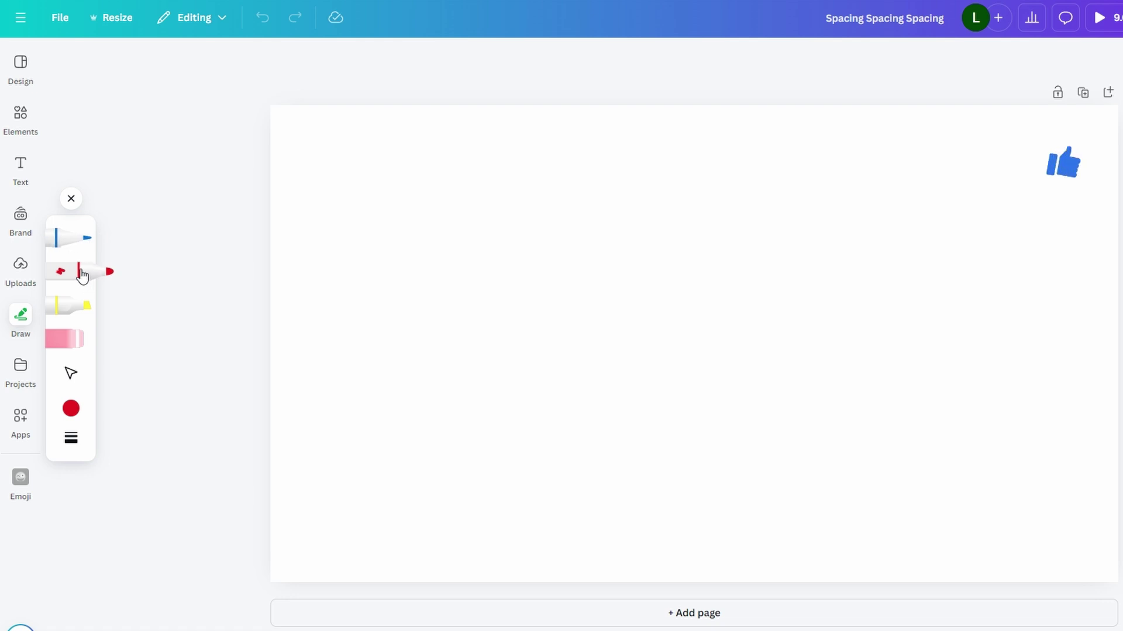
click(63, 241)
Set the pen stroke weight to 18 and its colour to dark navy
click(71, 437)
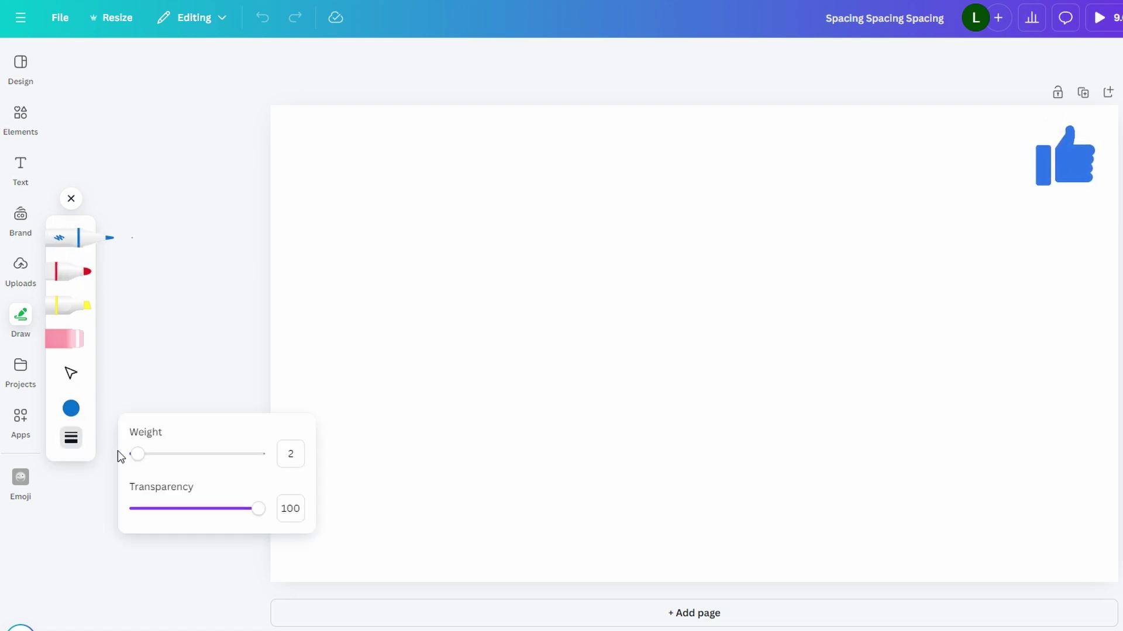
drag(136, 454, 157, 454)
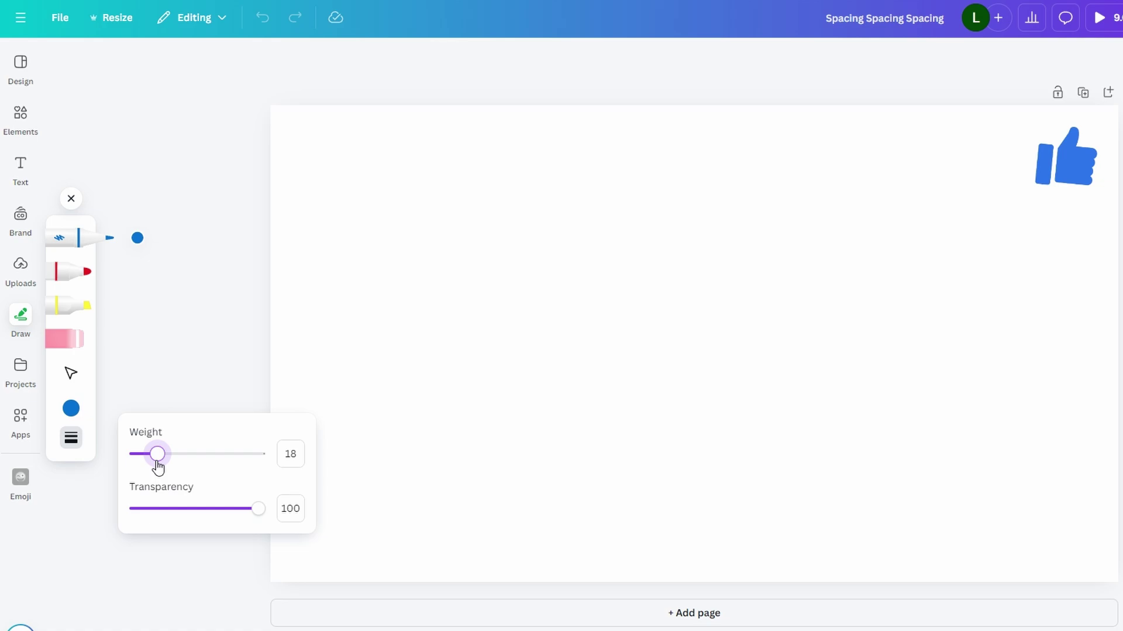
click(71, 409)
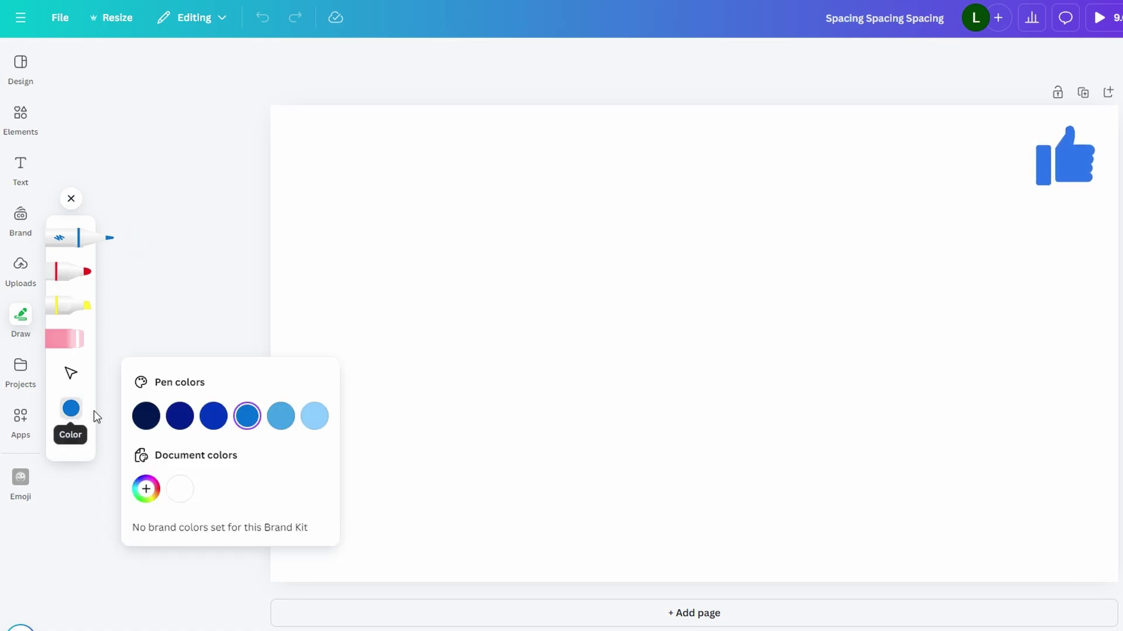
click(179, 416)
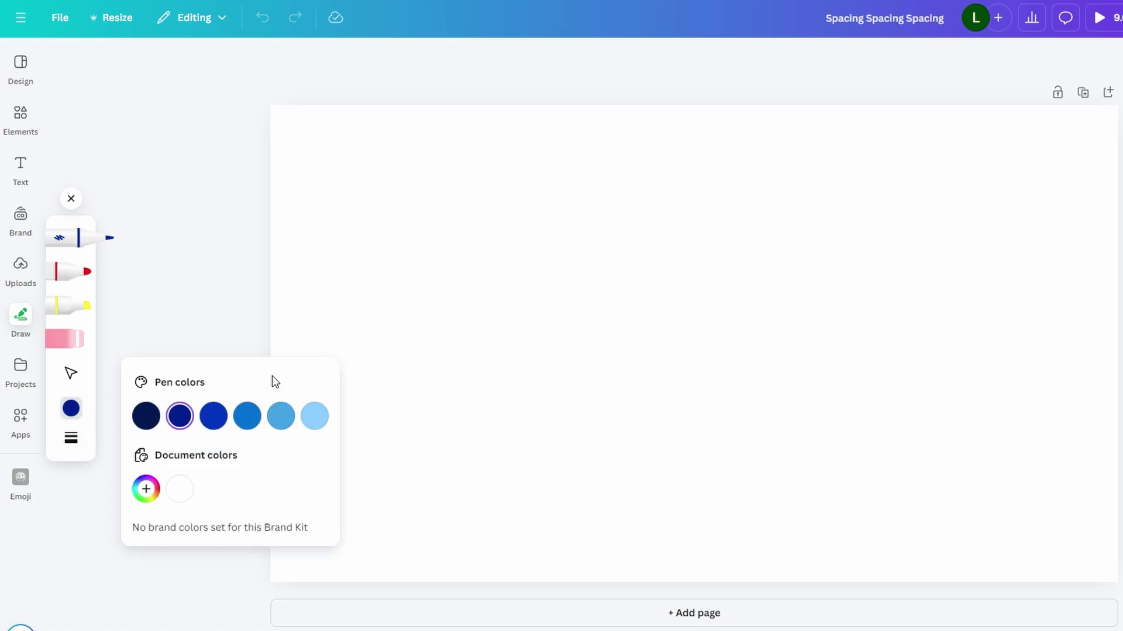
Draw a thick navy square outline beside the thumbs-up graphic in two pen strokes
mouse_move(417, 175)
mouse_down()
mouse_move(415, 282)
mouse_move(501, 298)
mouse_move(554, 226)
mouse_move(554, 174)
mouse_up()
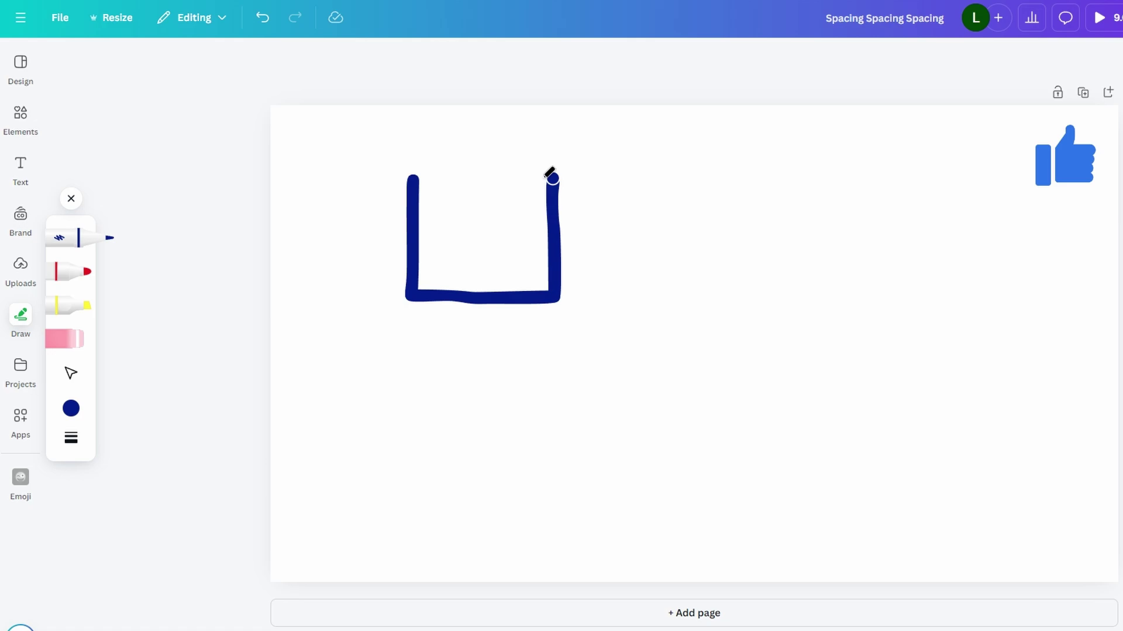
drag(414, 175, 555, 176)
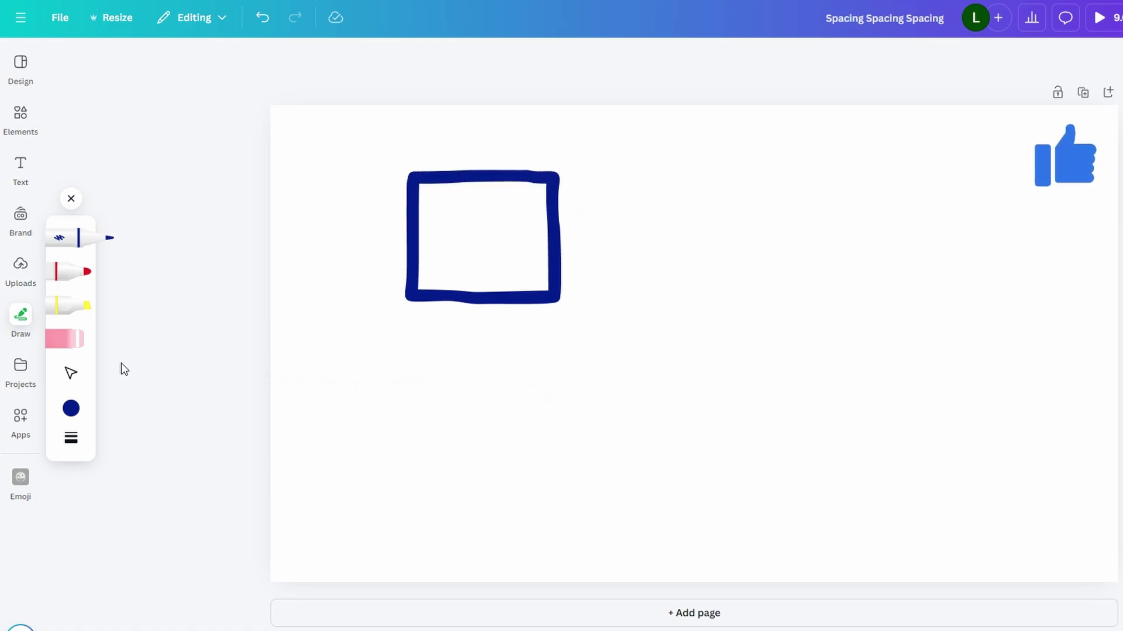
Erase the square's left, top and bottom edges with a weight-100 eraser
click(66, 338)
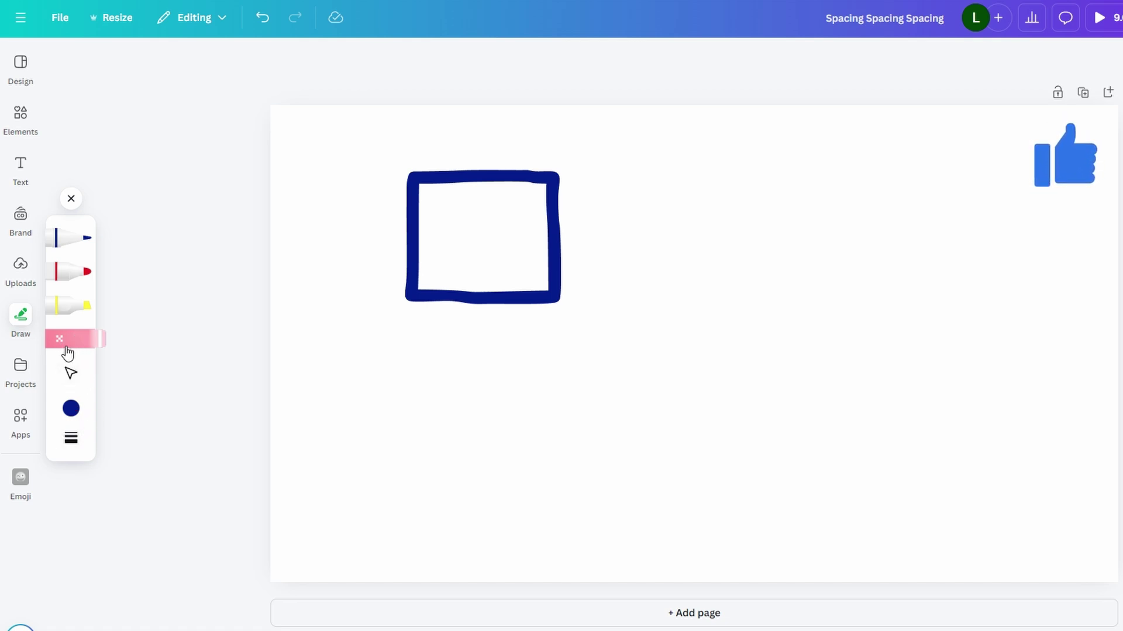
click(71, 439)
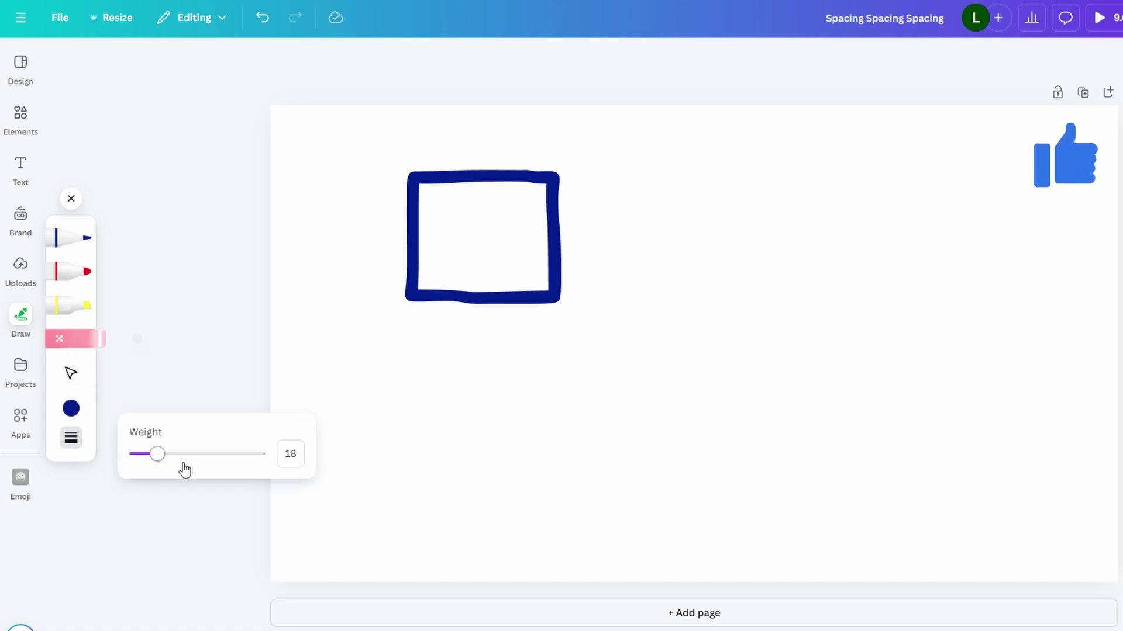
drag(140, 455, 285, 456)
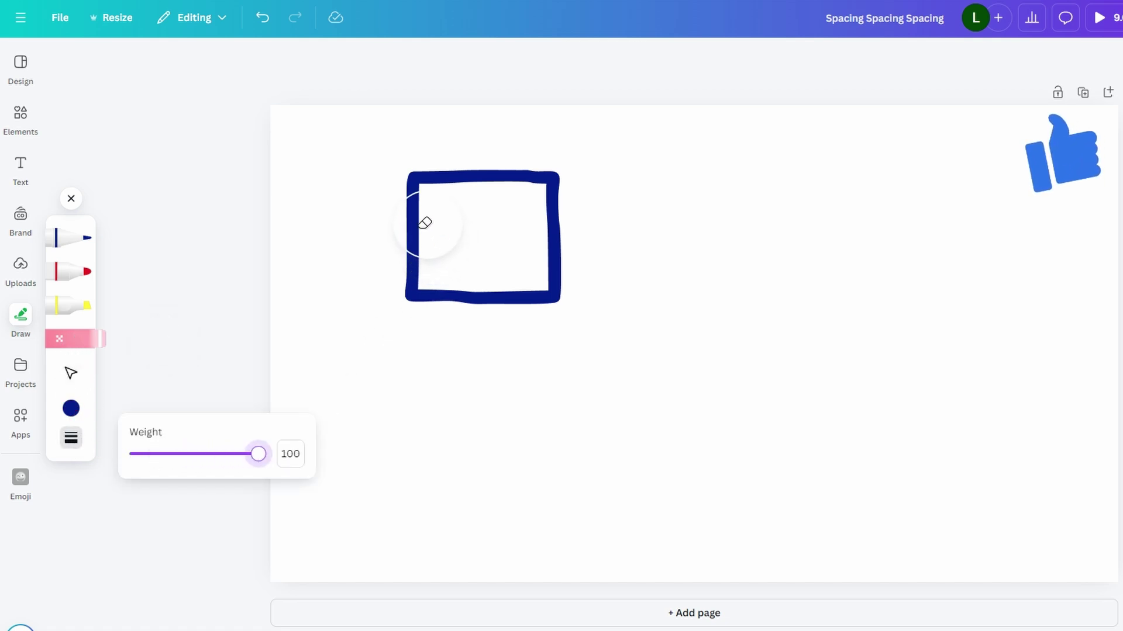
drag(422, 211, 413, 233)
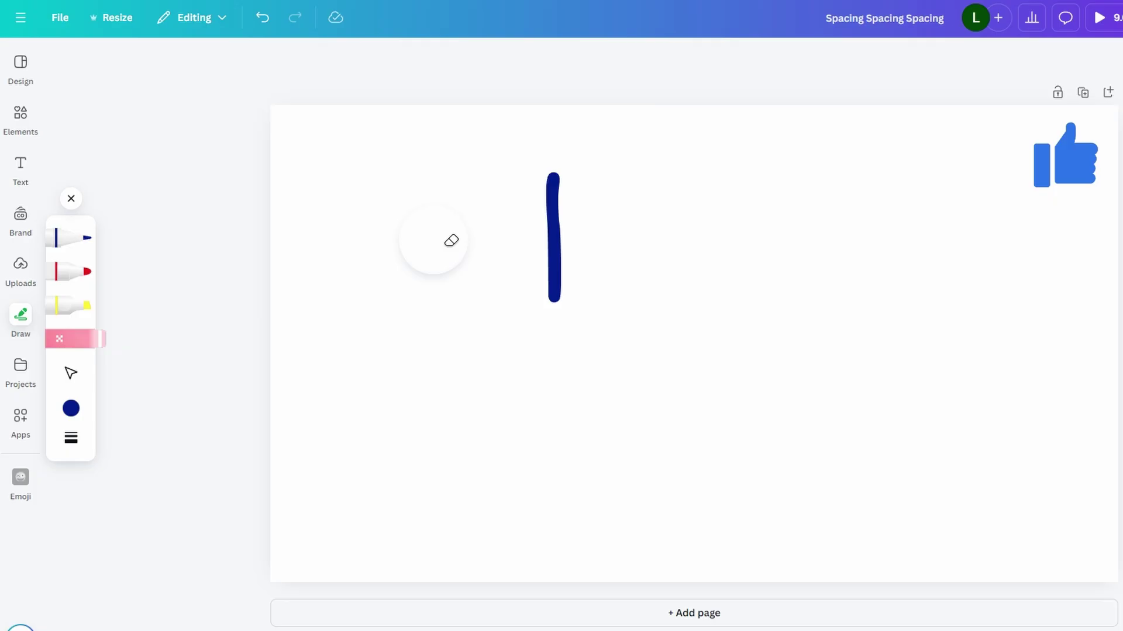